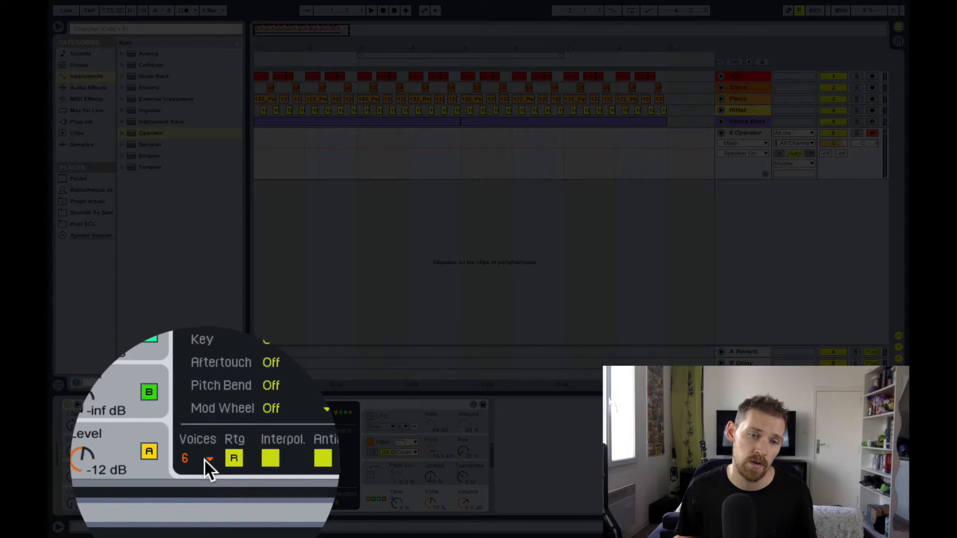
# - Limit Operator to 1 voice and set oscillator A's waveform to Saw 32
pyautogui.click(208, 458)
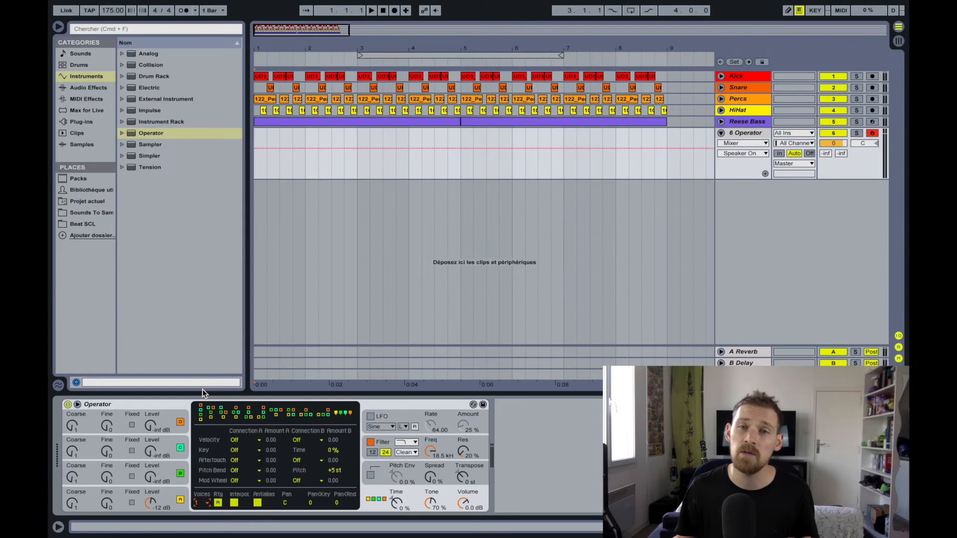
pyautogui.click(197, 405)
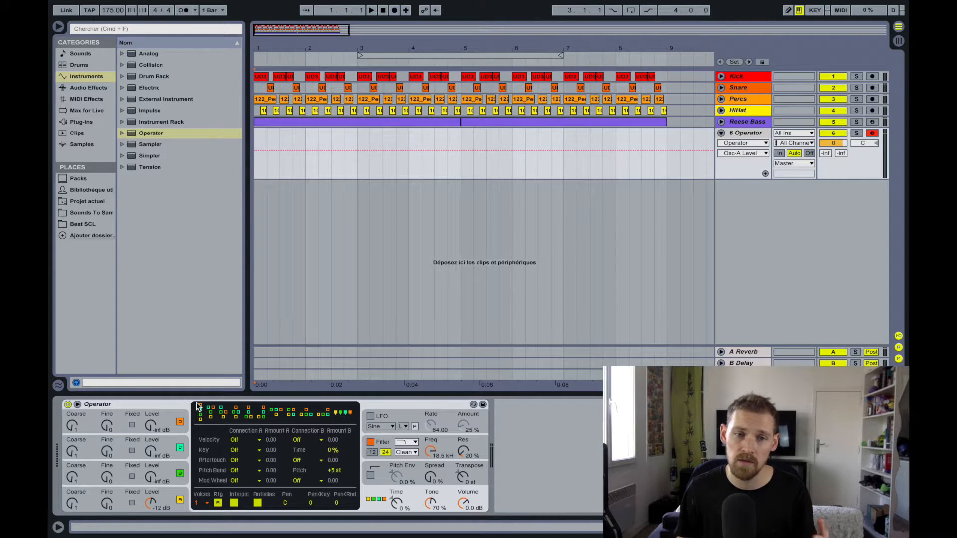
pyautogui.click(168, 495)
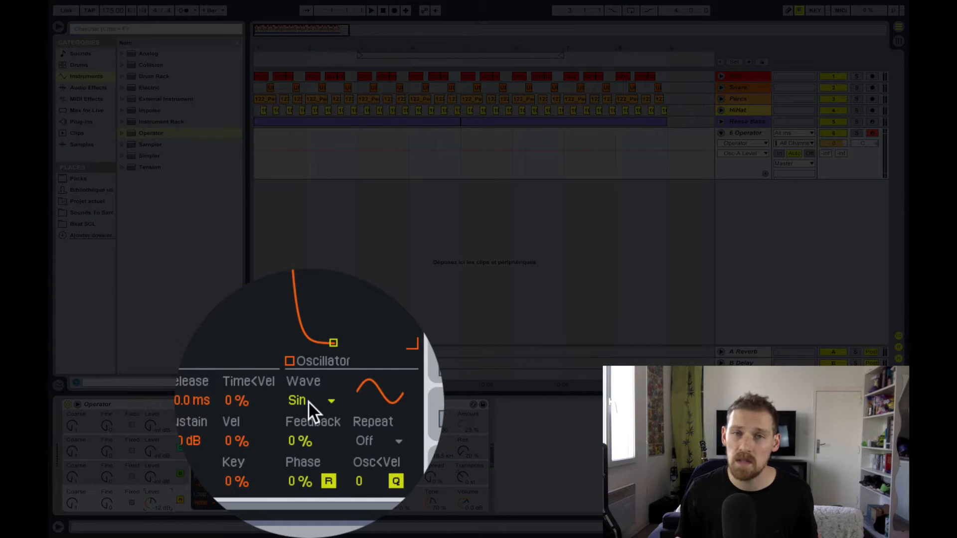
pyautogui.click(315, 401)
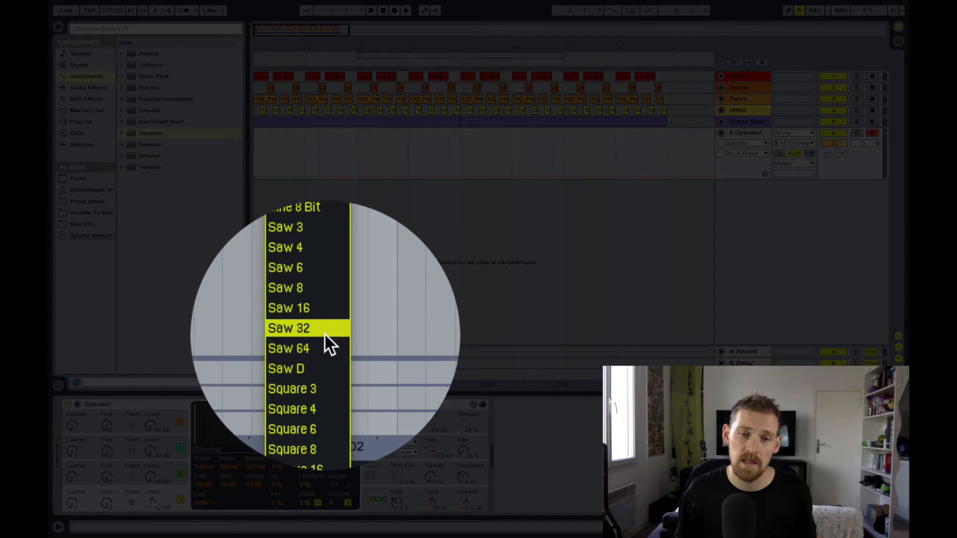
pyautogui.click(324, 333)
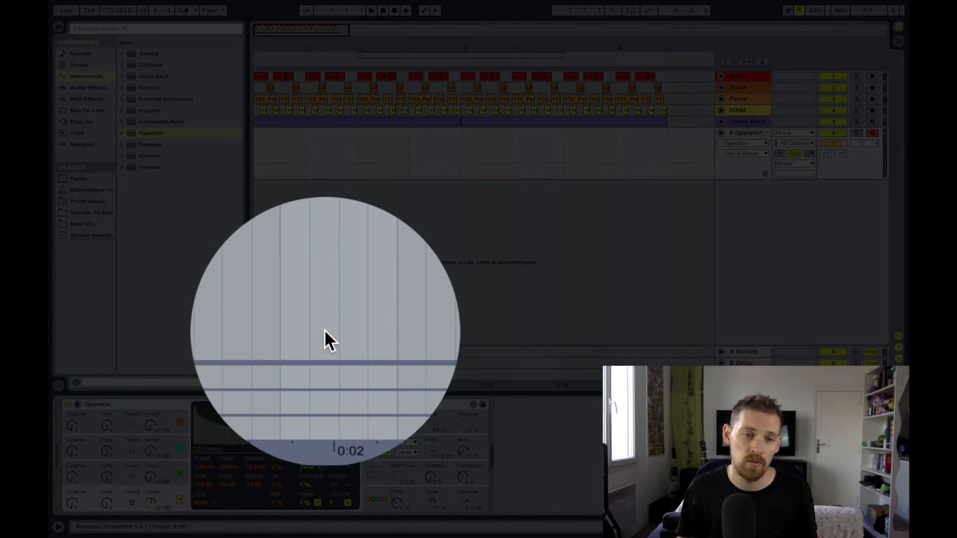
# - Set oscillator B's waveform to Saw D and play a test note
pyautogui.click(166, 472)
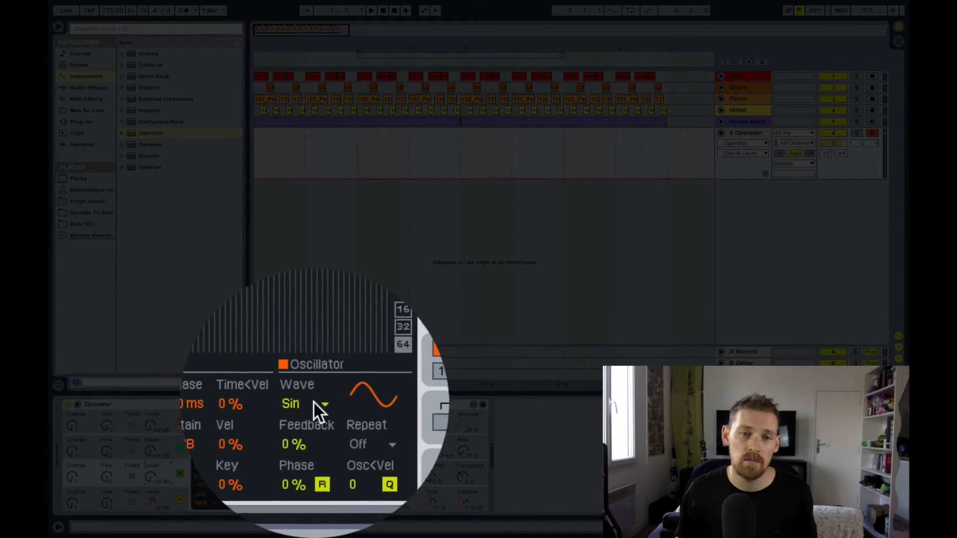
pyautogui.click(304, 467)
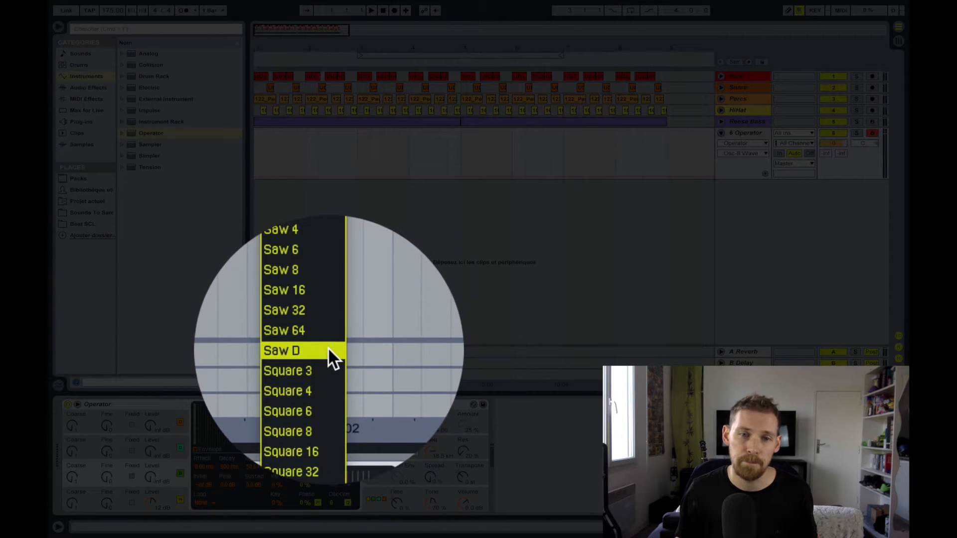
pyautogui.click(328, 348)
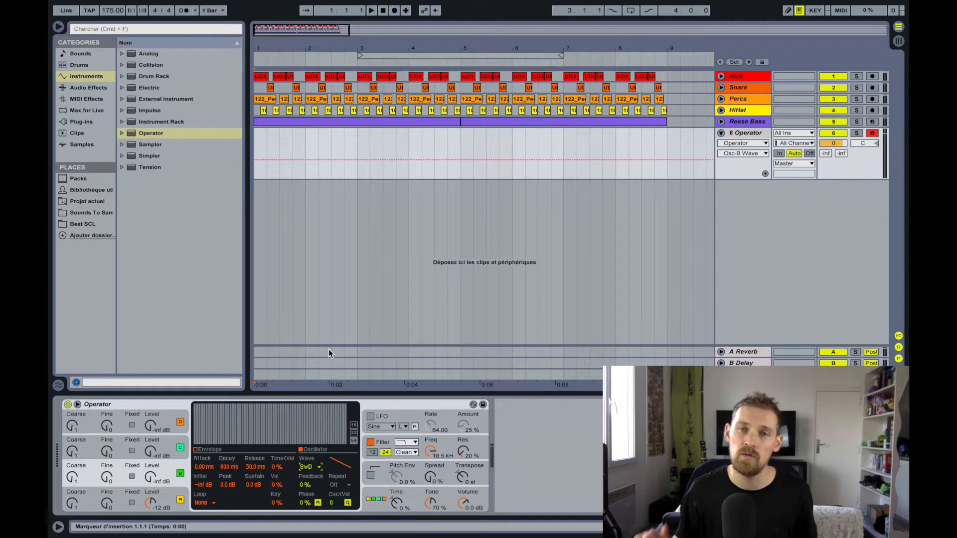
pyautogui.press('a')
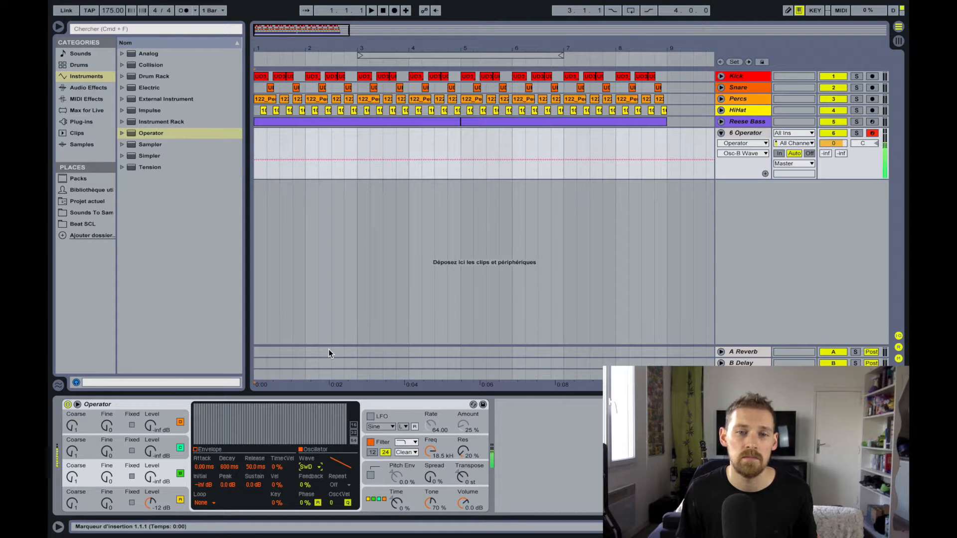
# - Raise the levels of oscillators A and B to 0.0 dB
pyautogui.click(166, 501)
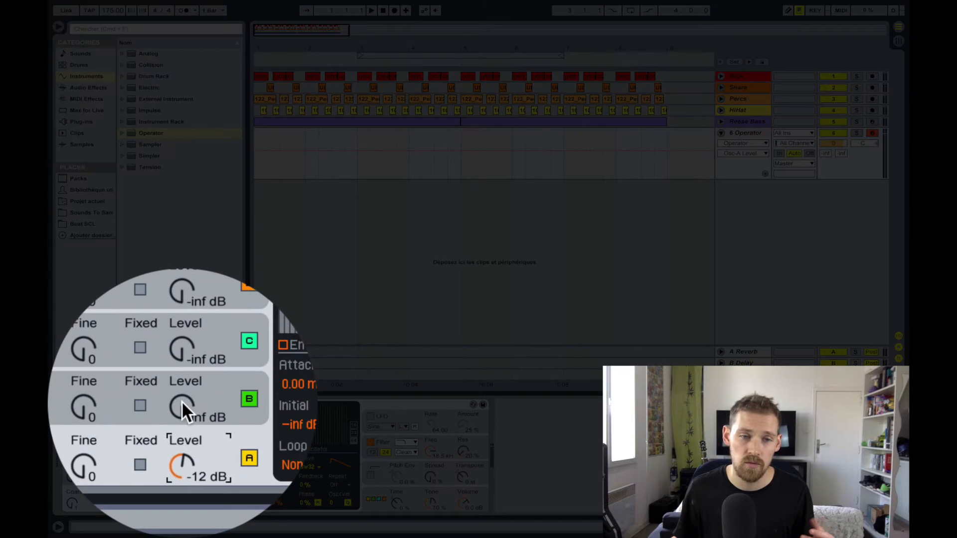
pyautogui.moveTo(150, 477); pyautogui.dragTo(182, 434)
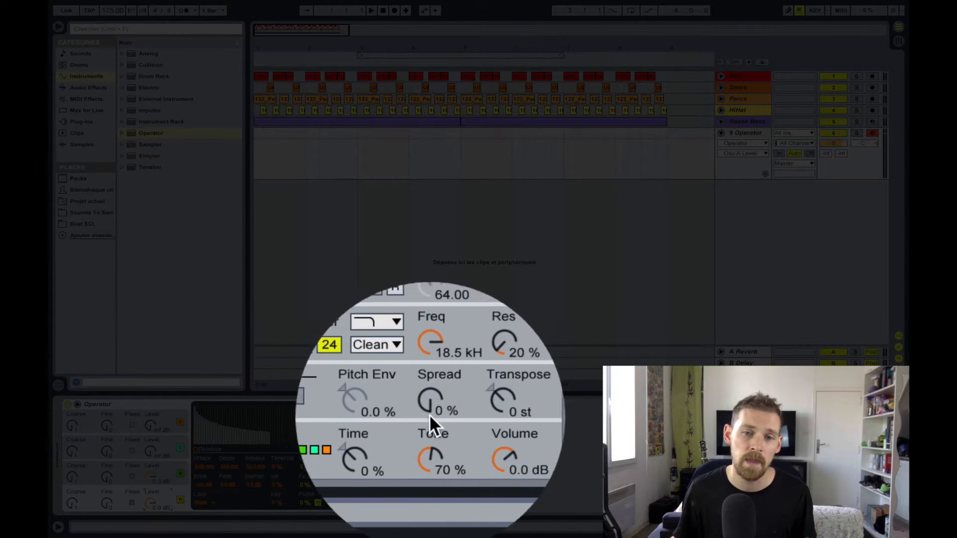
# - Lower Operator's output volume to -12 dB and the Operator track's volume to -6.0 dB
pyautogui.click(463, 503)
pyautogui.moveTo(458, 459); pyautogui.dragTo(459, 480)
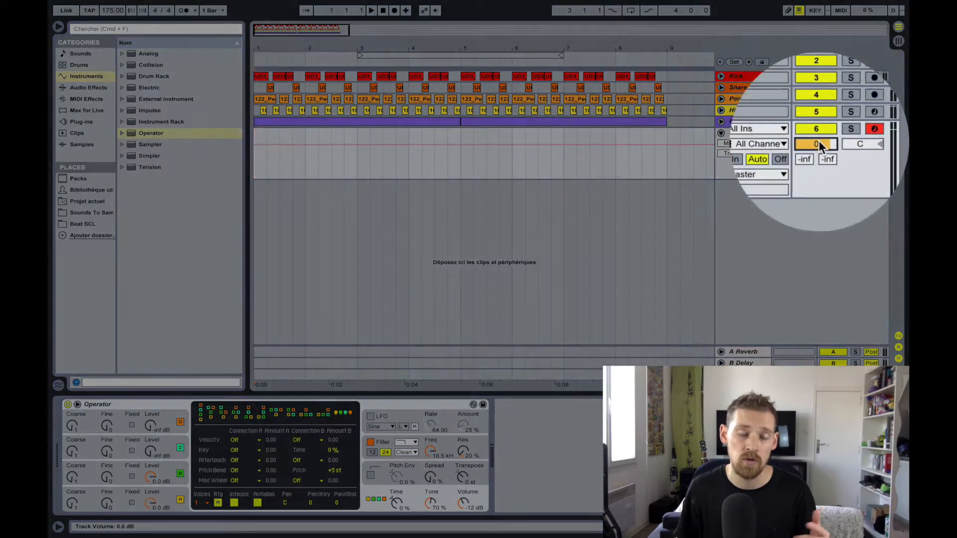
pyautogui.moveTo(818, 141); pyautogui.dragTo(819, 168)
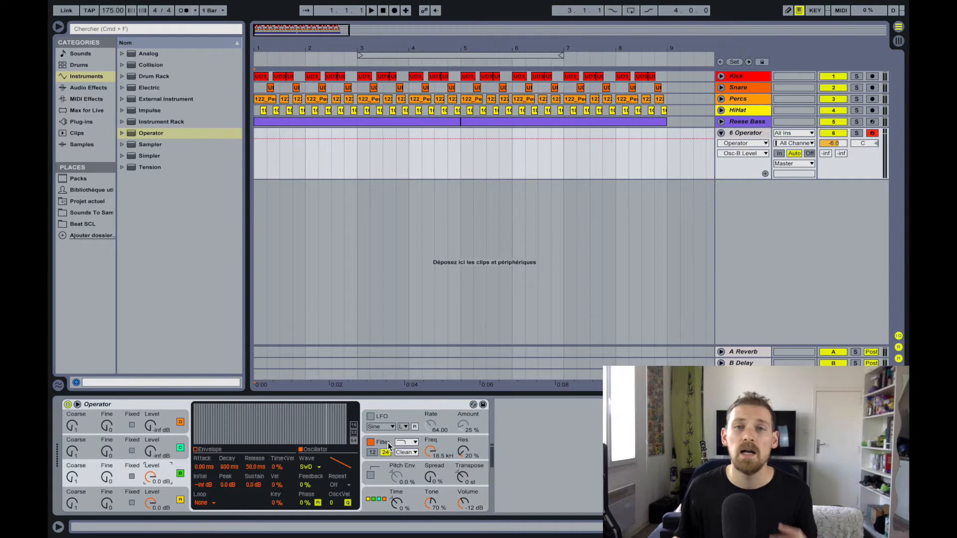
# - Show Operator's filter settings, keep the filter enabled and set its shaper to Hard
pyautogui.click(388, 446)
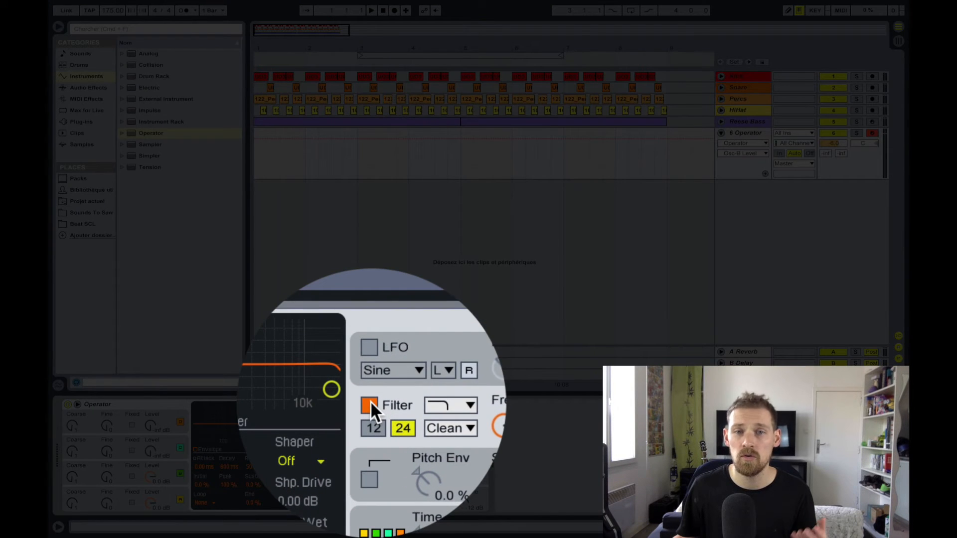
pyautogui.click(371, 443)
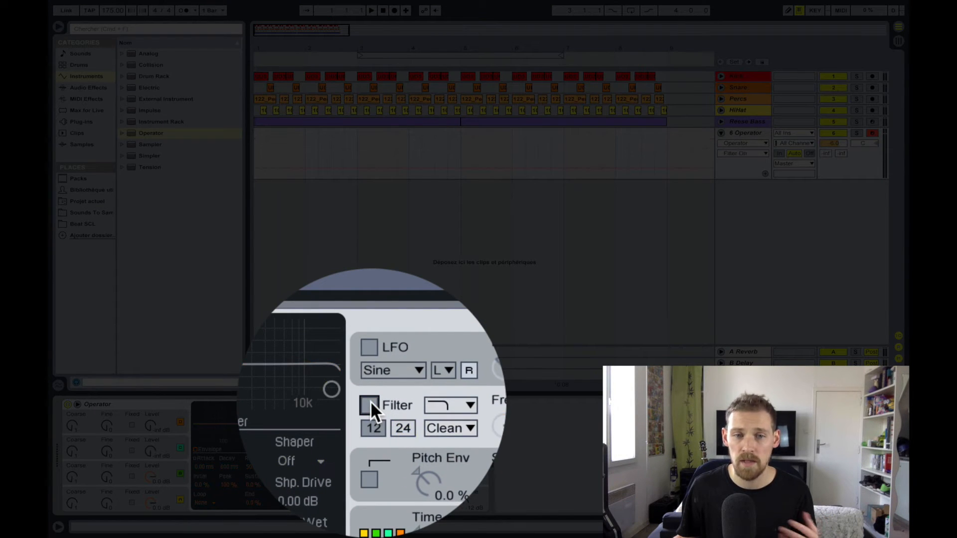
pyautogui.click(370, 401)
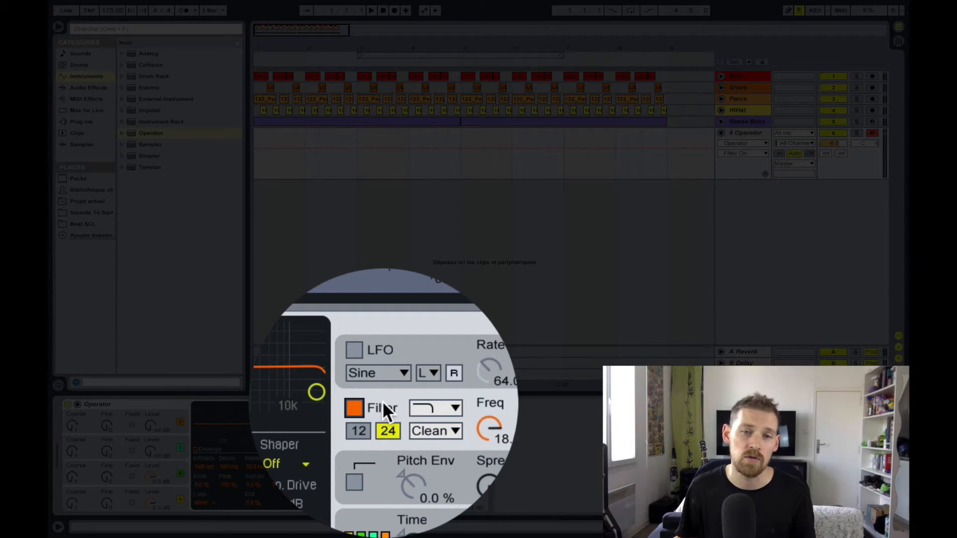
pyautogui.click(348, 403)
pyautogui.click(345, 429)
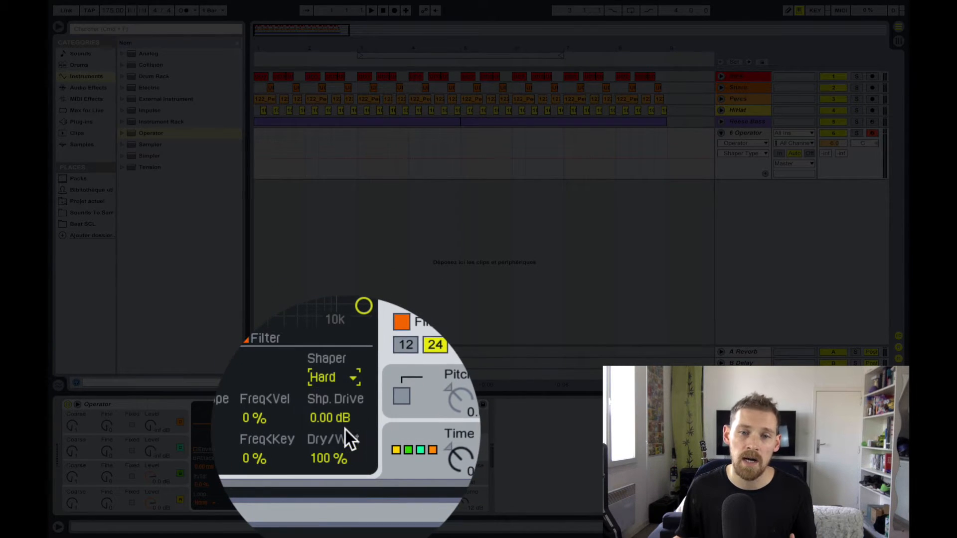
# - Set the filter frequency to 1.52 kHz and the resonance to 30 %, and play a test note
pyautogui.moveTo(438, 404); pyautogui.dragTo(438, 449)
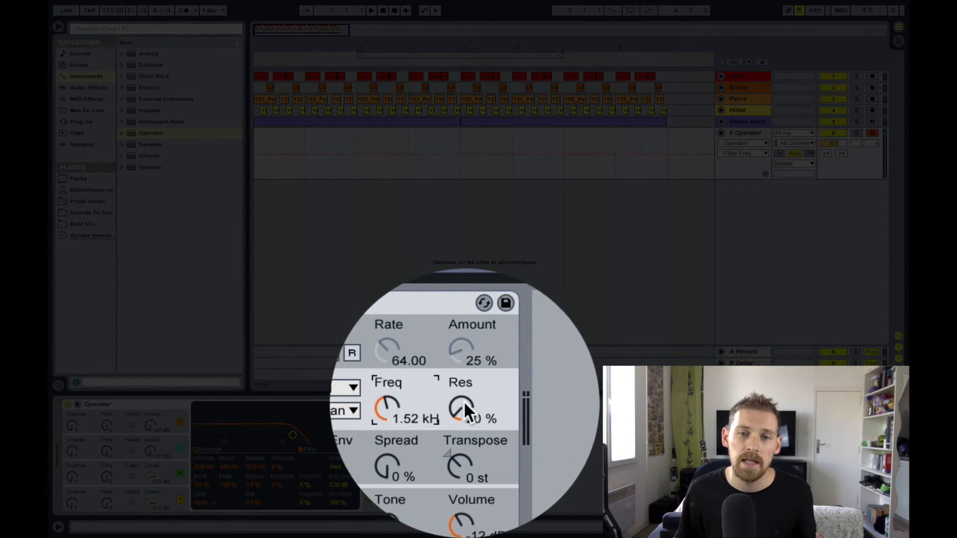
pyautogui.moveTo(463, 401); pyautogui.dragTo(463, 388)
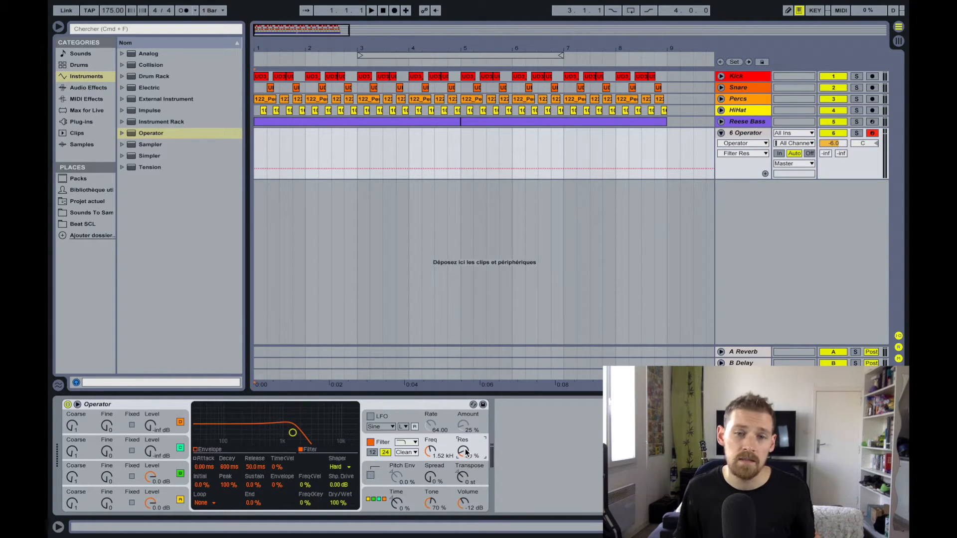
pyautogui.press('a')
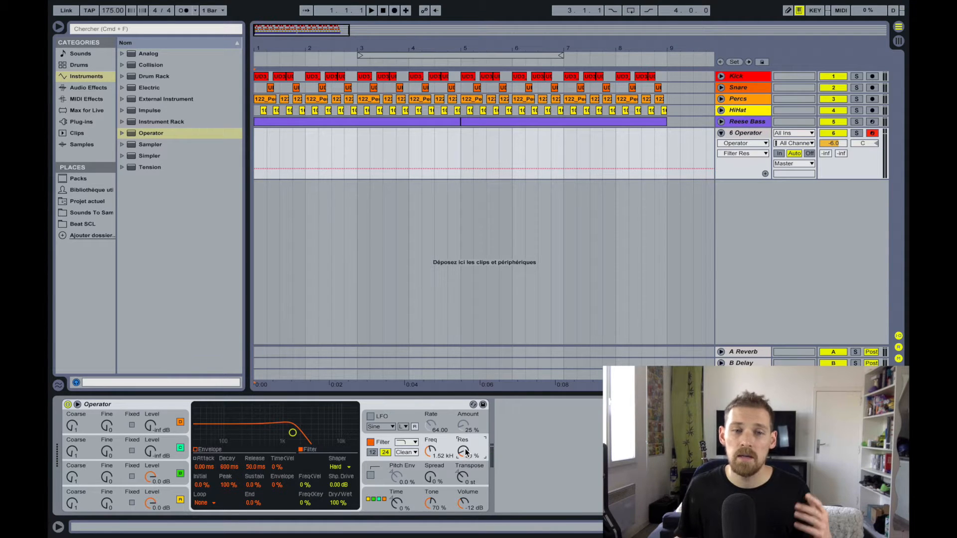
# - Detune oscillator B by setting its fine tuning to 30
pyautogui.click(119, 471)
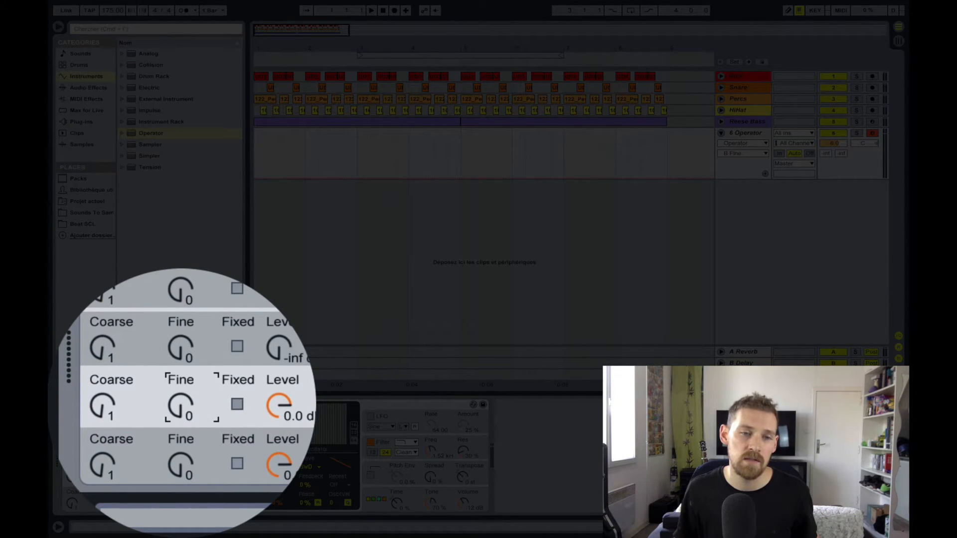
pyautogui.moveTo(181, 405); pyautogui.dragTo(181, 395)
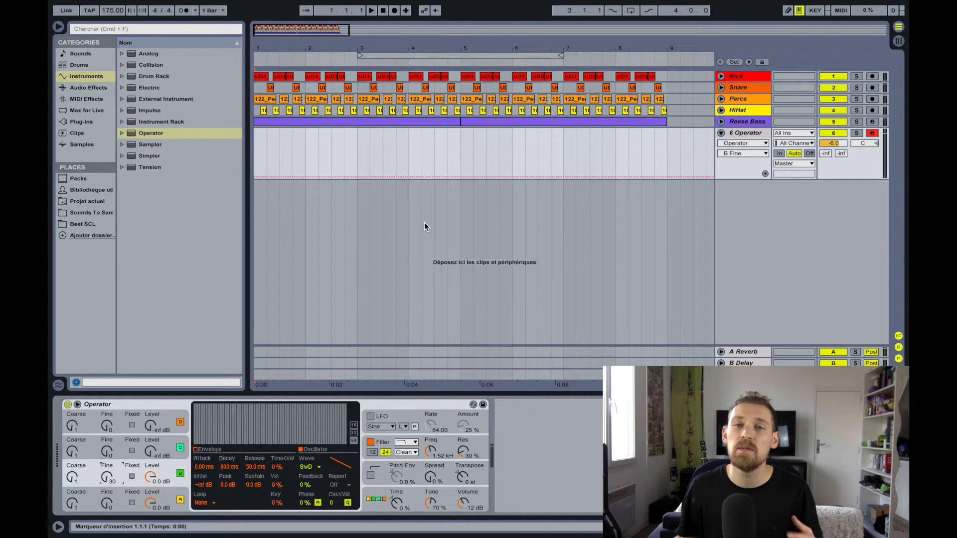
# - Unfold the Kick, Snare, Percs, HiHat and Reese Bass tracks and play the arrangement
pyautogui.click(721, 76)
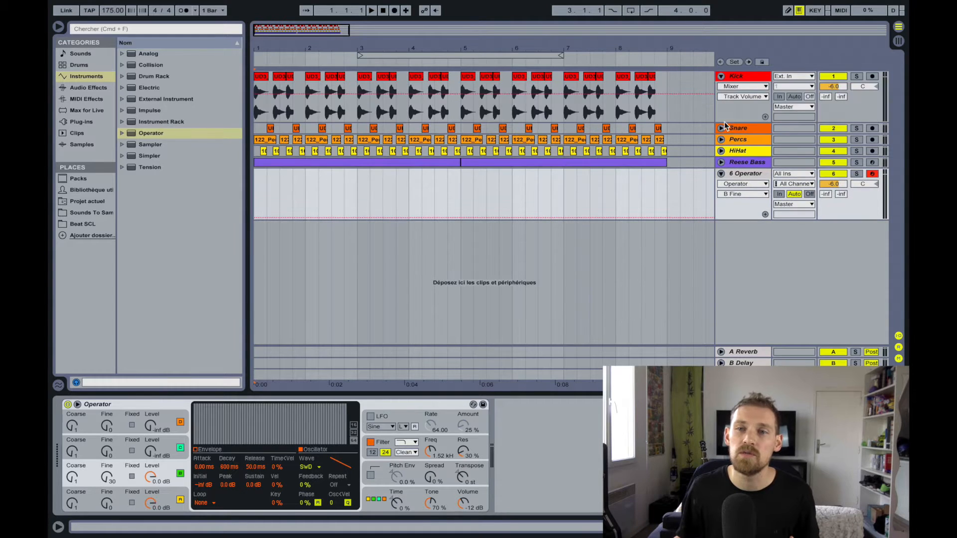
pyautogui.click(721, 128)
pyautogui.click(721, 180)
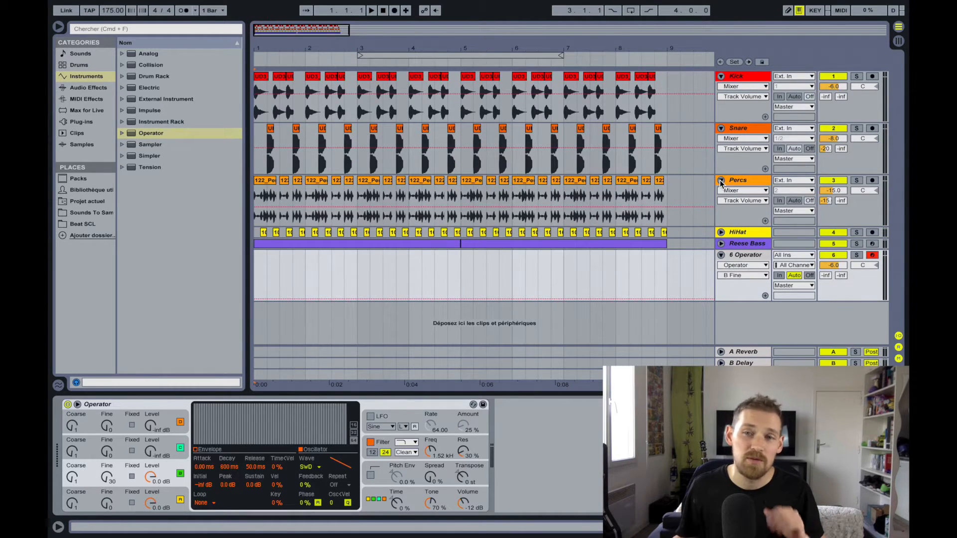
pyautogui.click(721, 232)
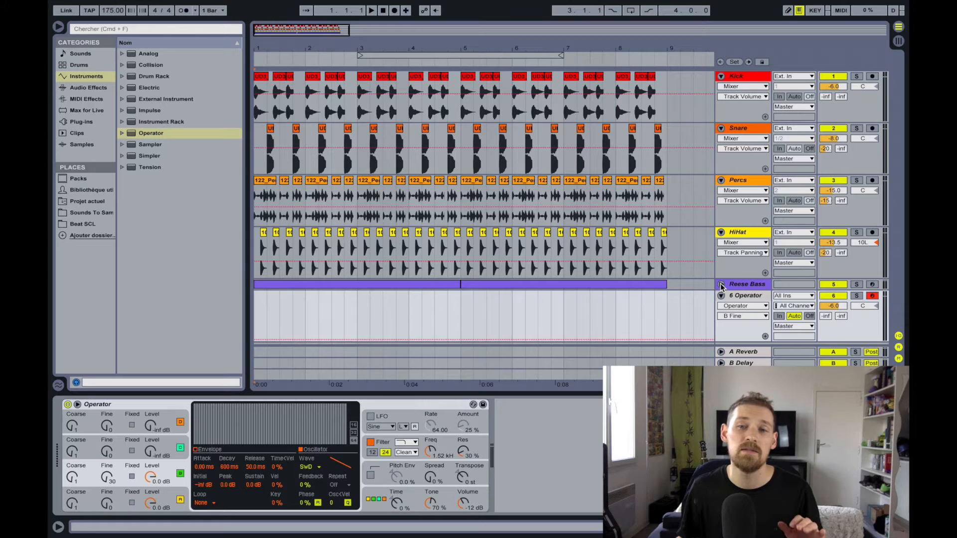
pyautogui.click(720, 284)
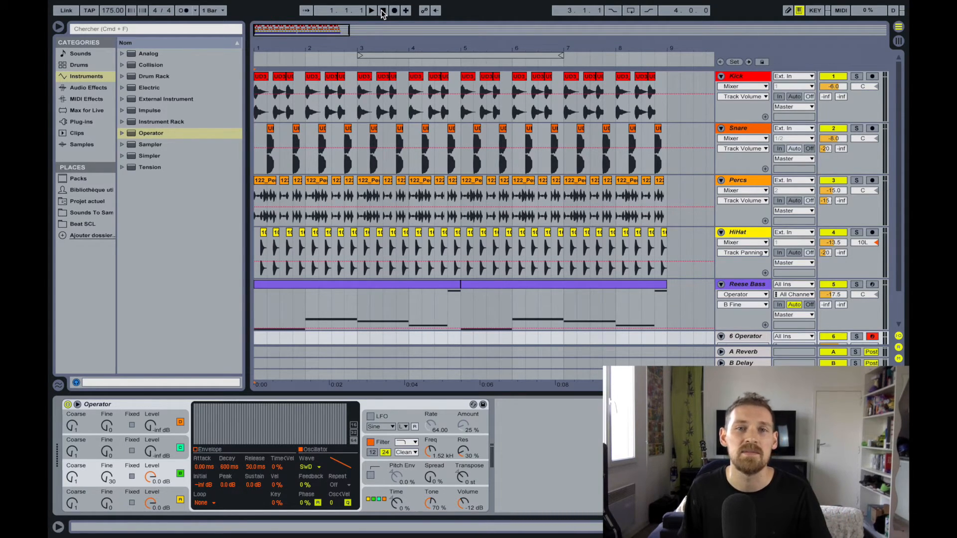
pyautogui.press('space')
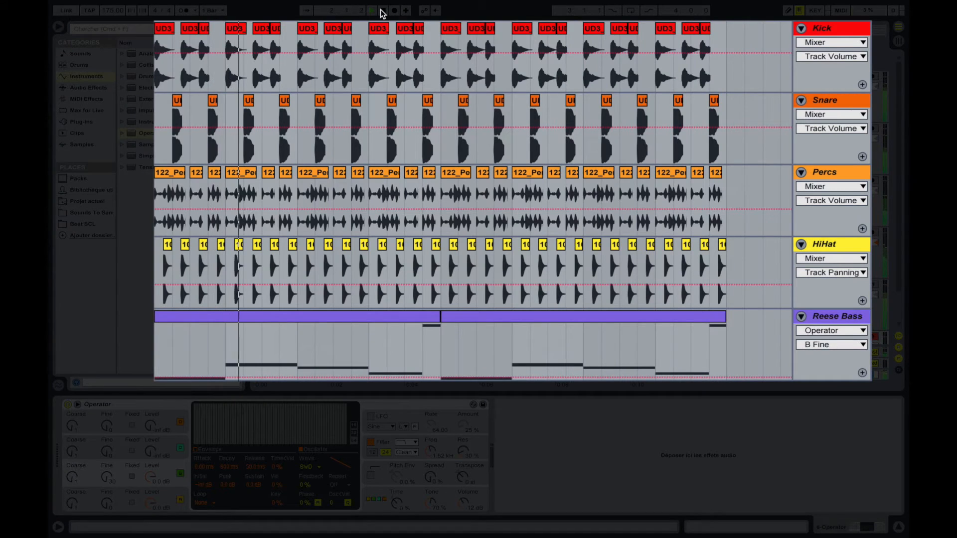